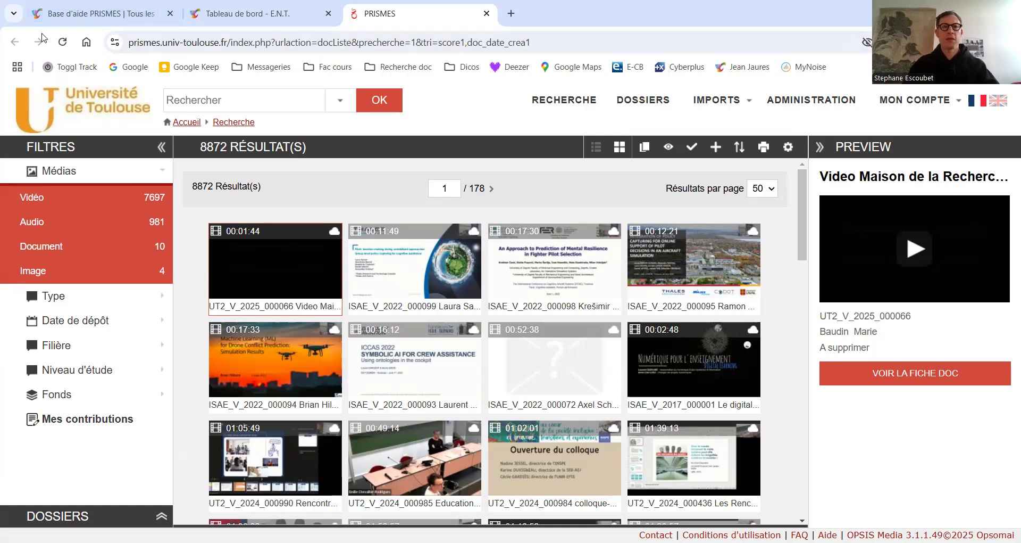
- Switch to the ENT dashboard and open Prismes from the list of digital tools
{"action": "left_click", "coordinate": [203, 14]}
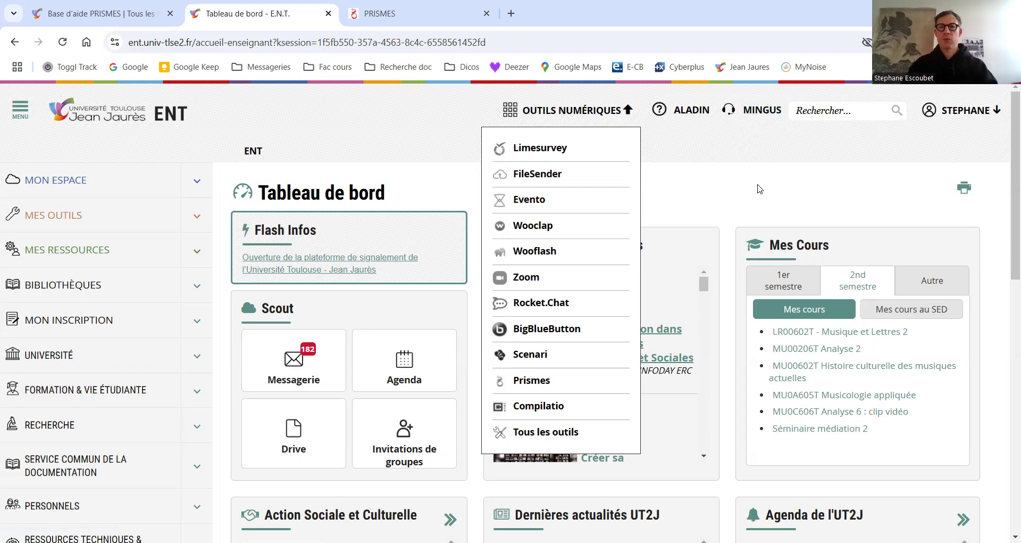
{"action": "left_click", "coordinate": [548, 108]}
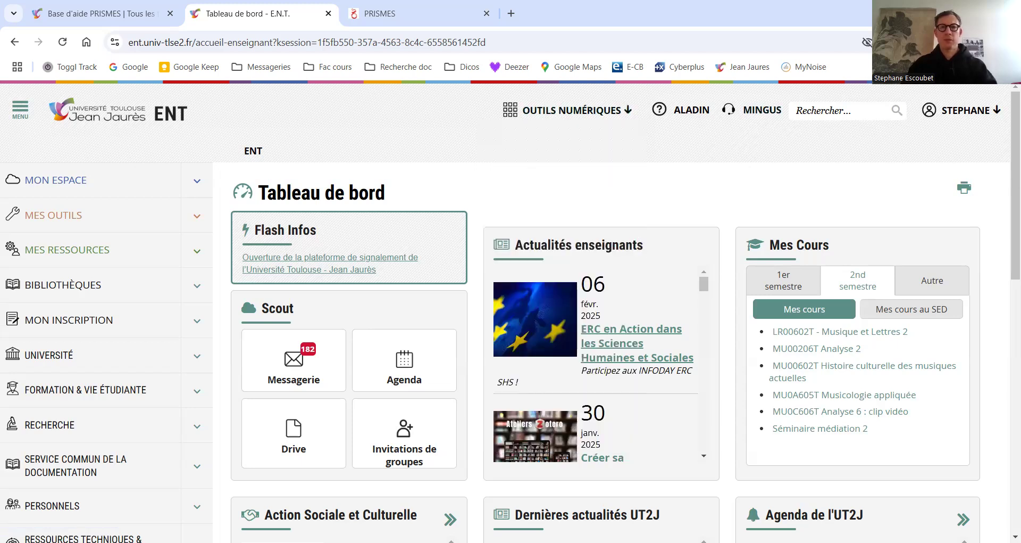
{"action": "left_click", "coordinate": [606, 112]}
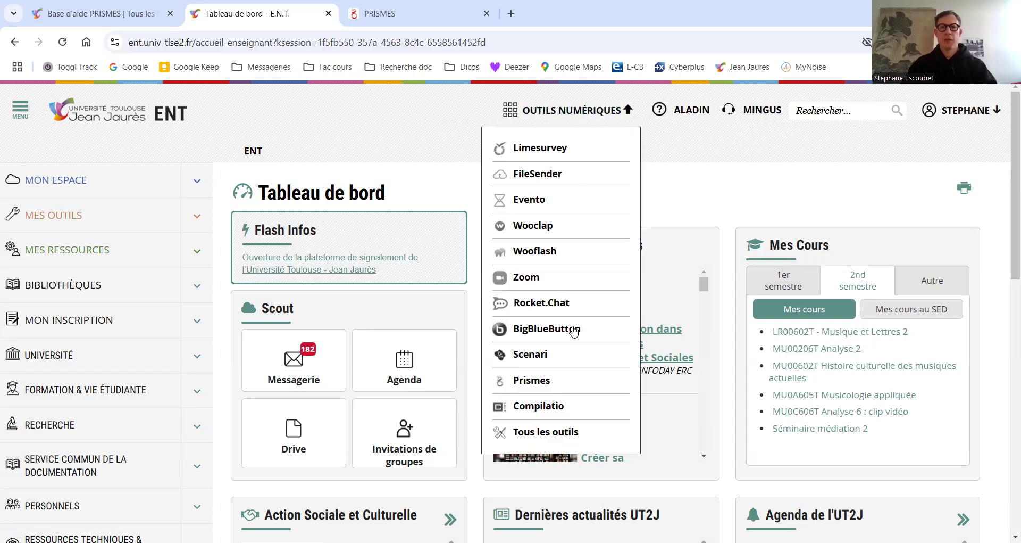
{"action": "left_click", "coordinate": [564, 380]}
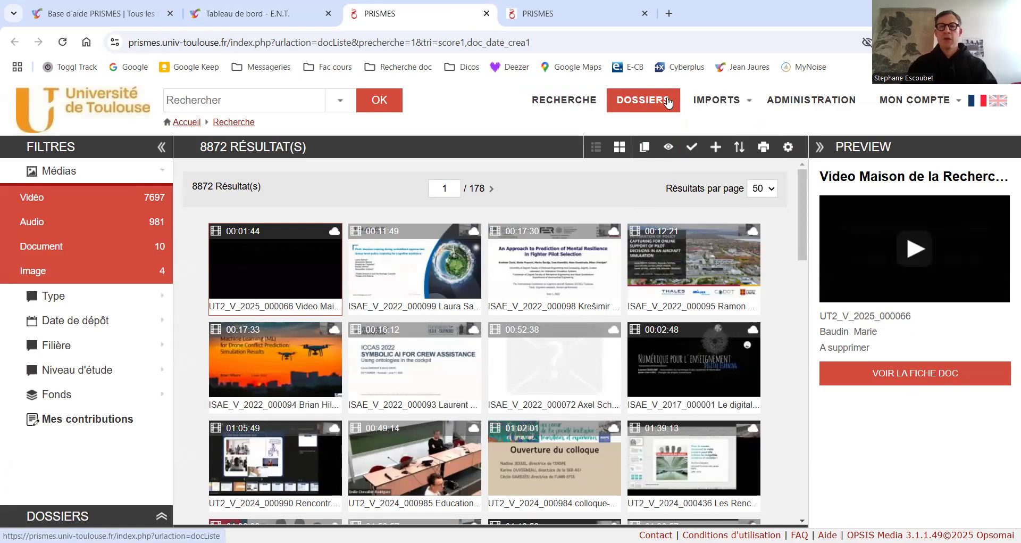
- Create a new import record in PRISMES and title it "Création d'une capsule de cours"
{"action": "mouse_move", "coordinate": [708, 101]}
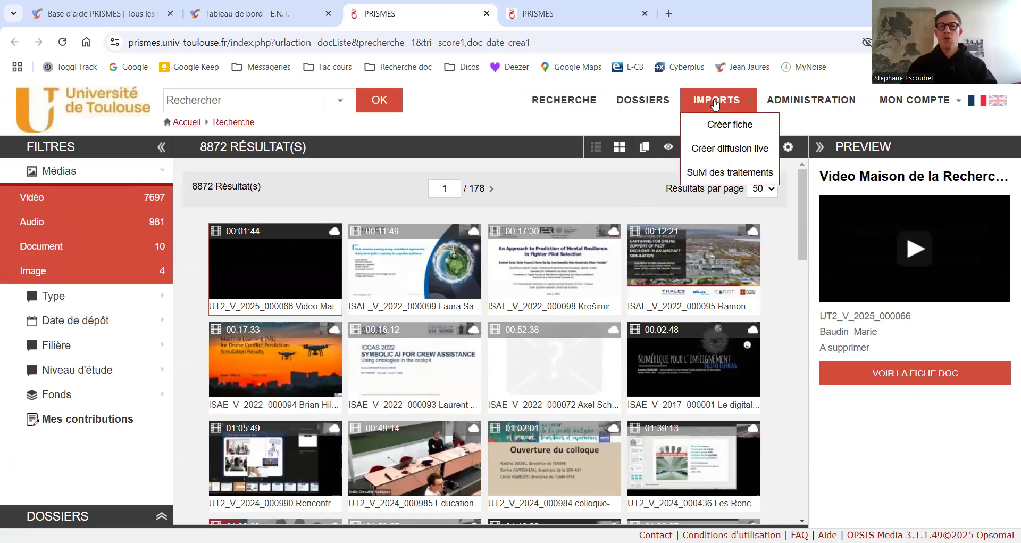
{"action": "left_click", "coordinate": [728, 125]}
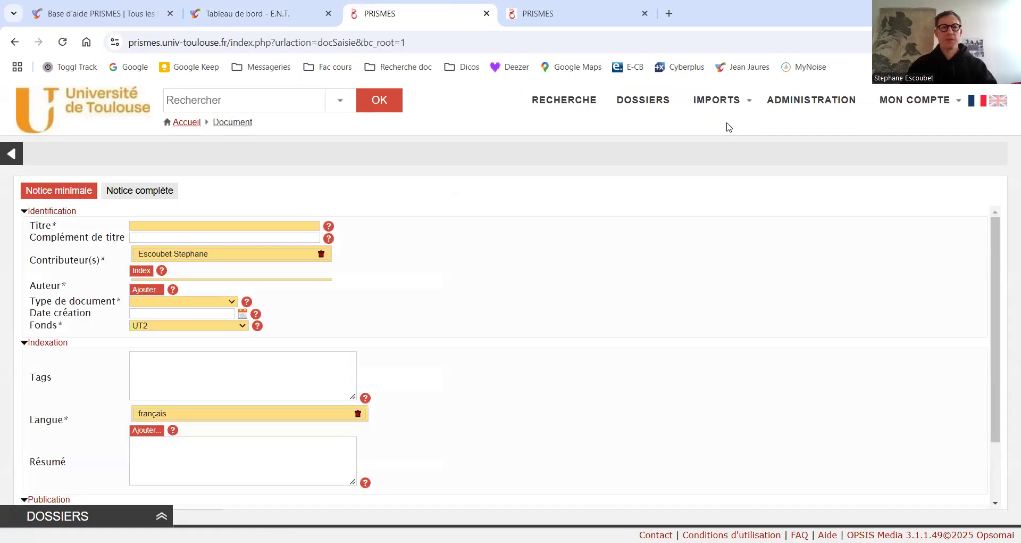
{"action": "left_click", "coordinate": [260, 374]}
{"action": "left_click", "coordinate": [210, 224]}
{"action": "type", "text": "C"}
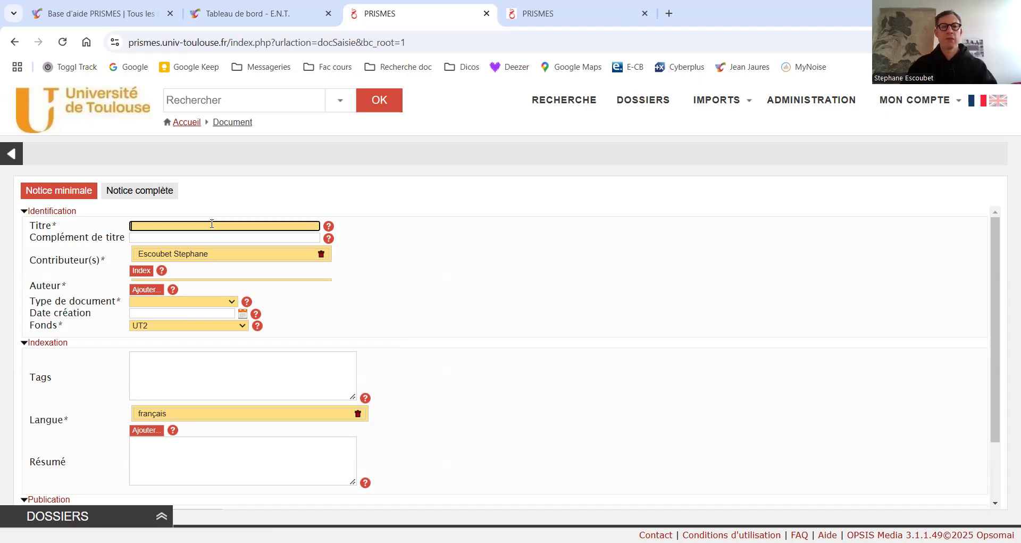
{"action": "type", "text": "réation "}
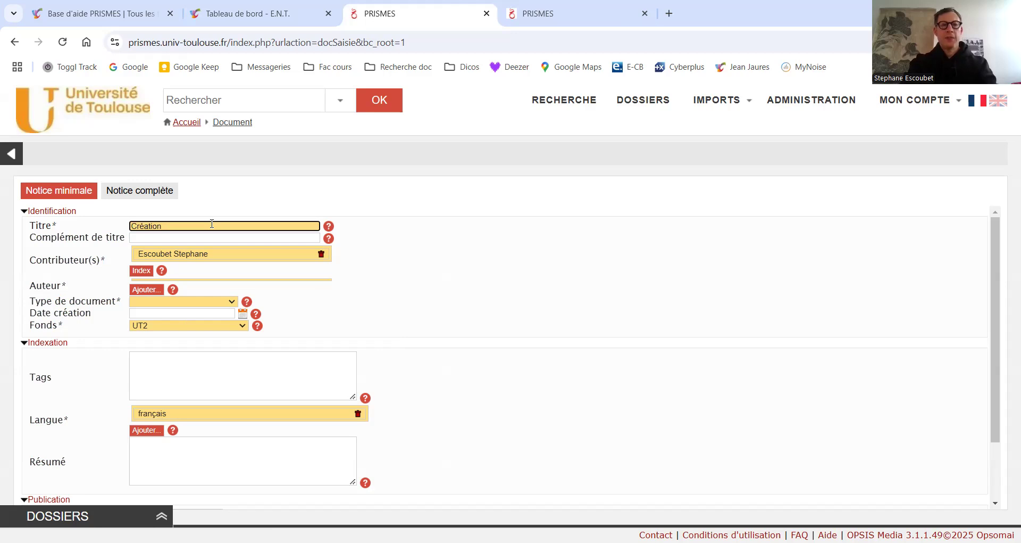
{"action": "type", "text": "d'uen"}
{"action": "type", "text": "ne caps"}
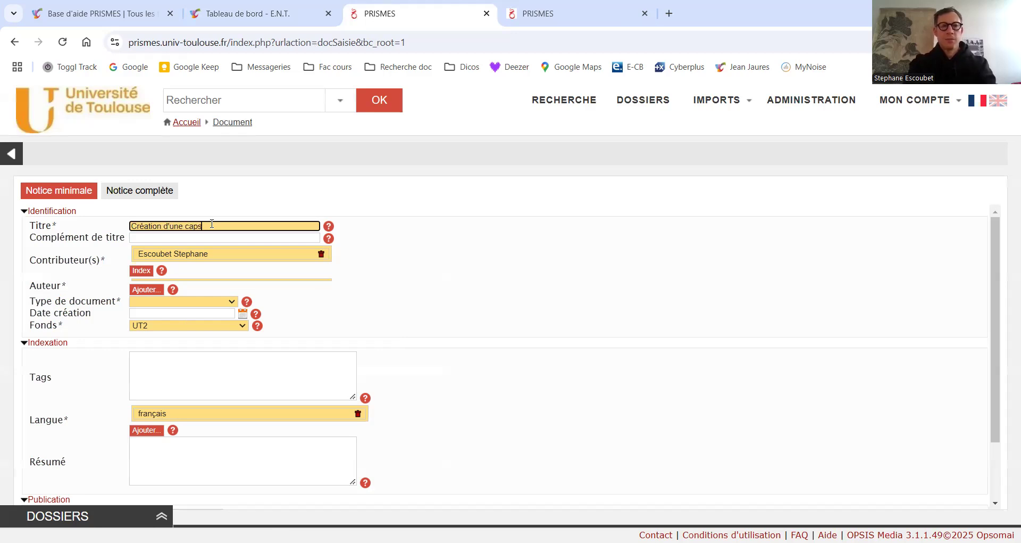
{"action": "type", "text": "ule de cours"}
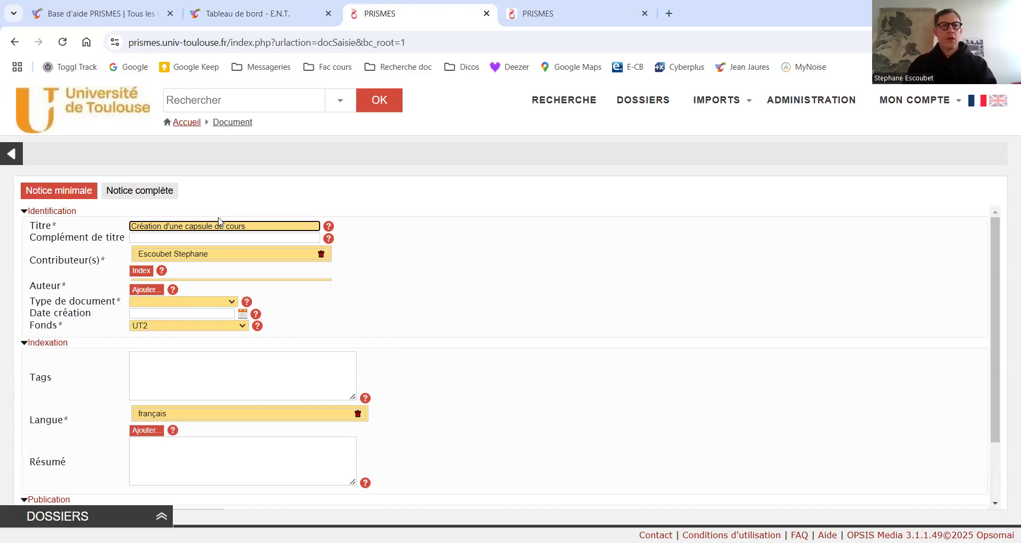
- Search the author index by partial surname and add the first matching person as the record's author
{"action": "scroll", "coordinate": [354, 271], "scroll_direction": "down", "scroll_amount": 2}
{"action": "scroll", "coordinate": [285, 265], "scroll_direction": "up", "scroll_amount": 2}
{"action": "left_click", "coordinate": [142, 290]}
{"action": "left_click", "coordinate": [210, 296]}
{"action": "type", "text": "escou"}
{"action": "left_click", "coordinate": [313, 296]}
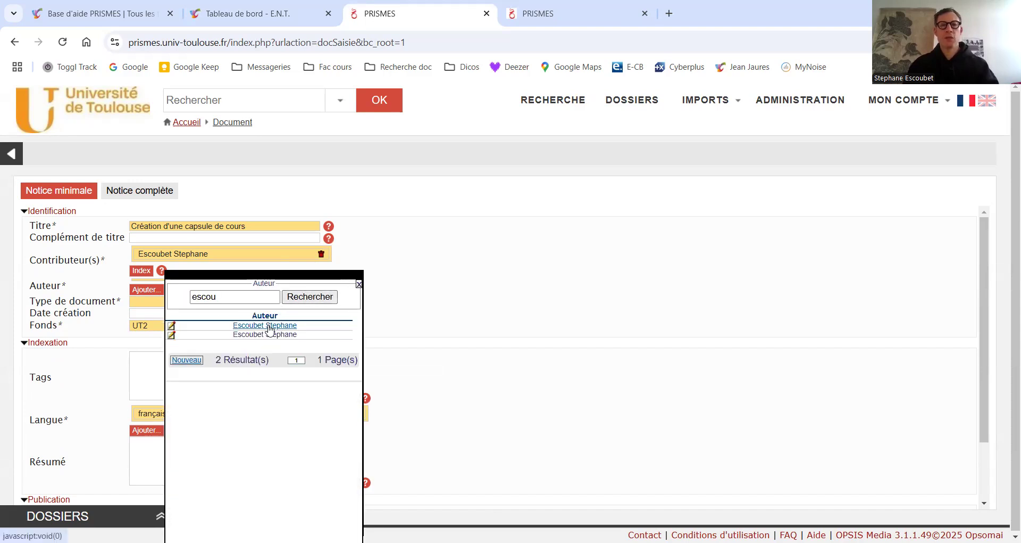
{"action": "left_click", "coordinate": [270, 327]}
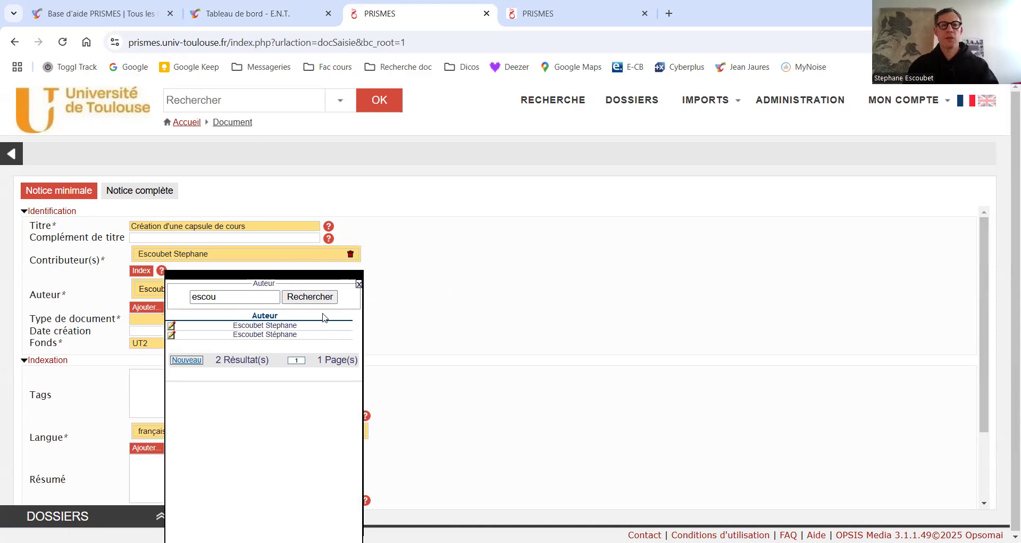
- Set the record's document type to "Capsule de formation" and save the record
{"action": "left_click", "coordinate": [219, 319]}
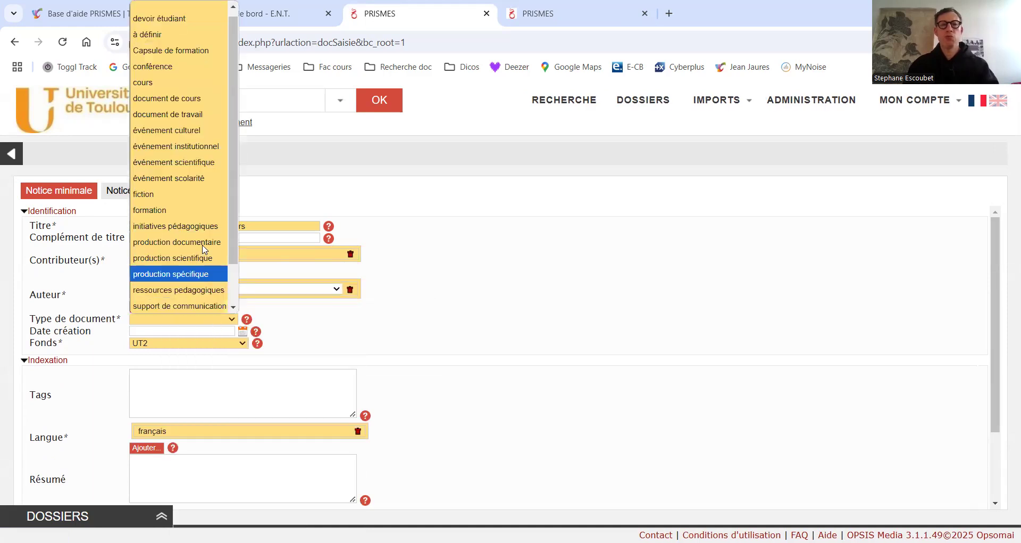
{"action": "left_click", "coordinate": [192, 58]}
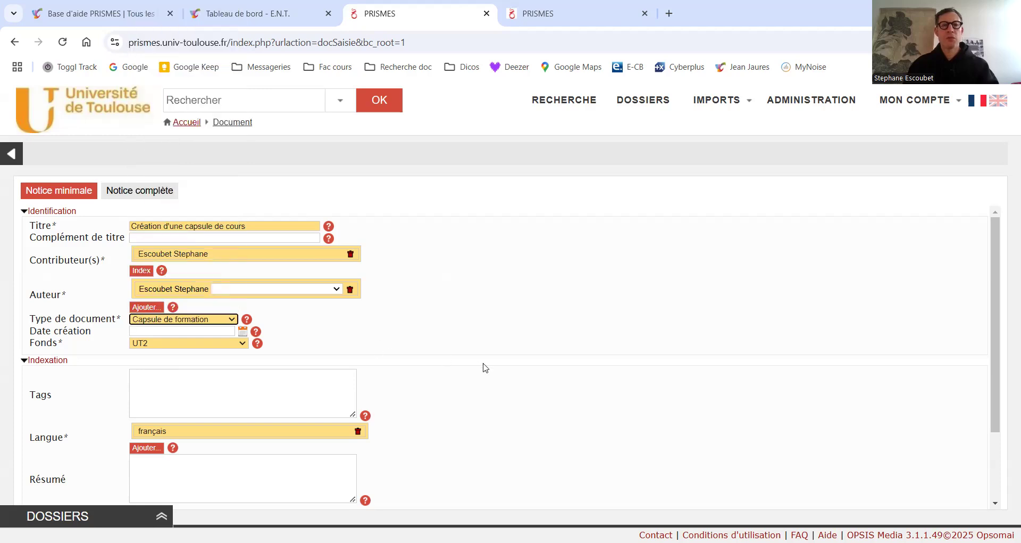
{"action": "scroll", "coordinate": [483, 365], "scroll_direction": "down", "scroll_amount": 1}
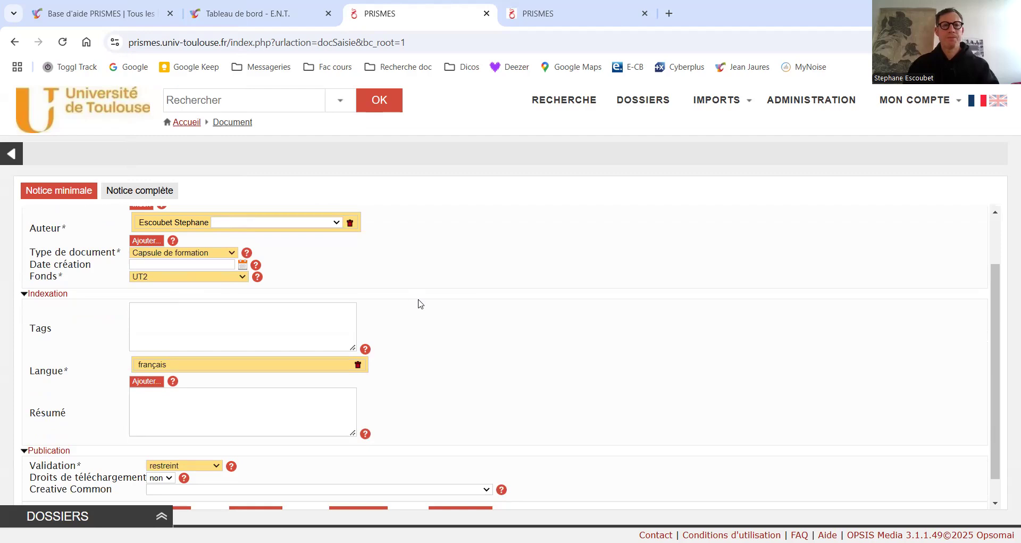
{"action": "scroll", "coordinate": [418, 300], "scroll_direction": "down", "scroll_amount": 1}
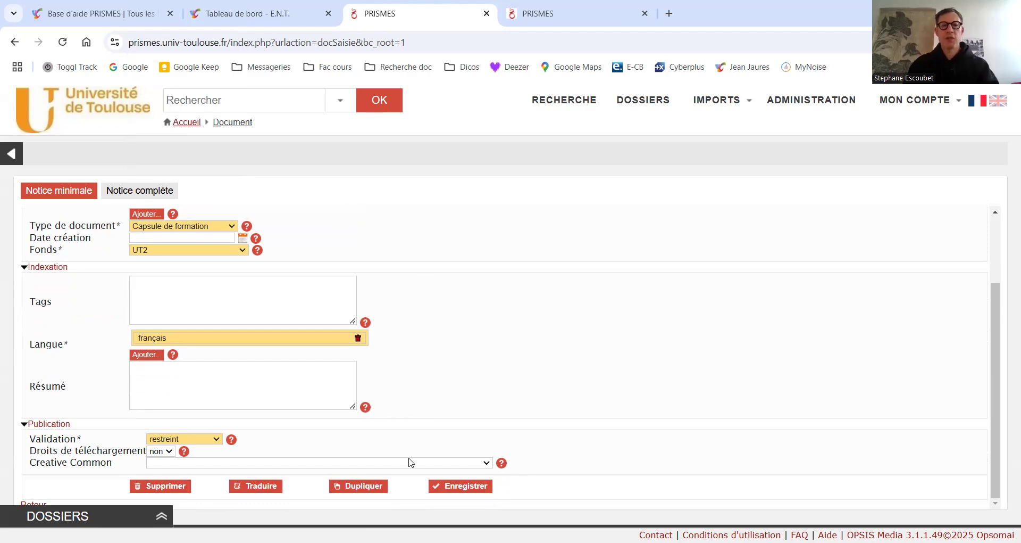
{"action": "left_click", "coordinate": [460, 486]}
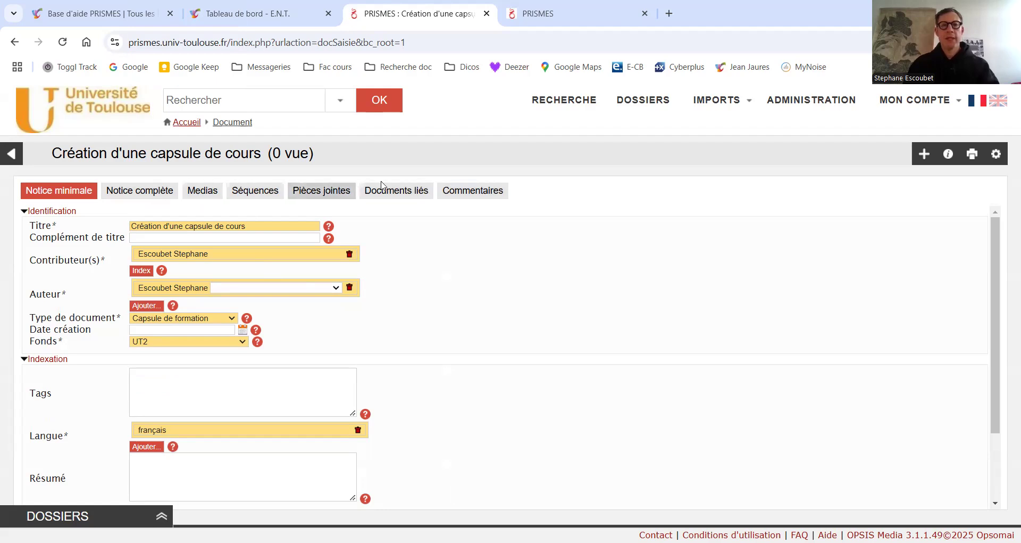
- Upload the video file "Face cam de base" to the record's media list with the encoding type "Encodage minimal"
{"action": "left_click", "coordinate": [204, 195]}
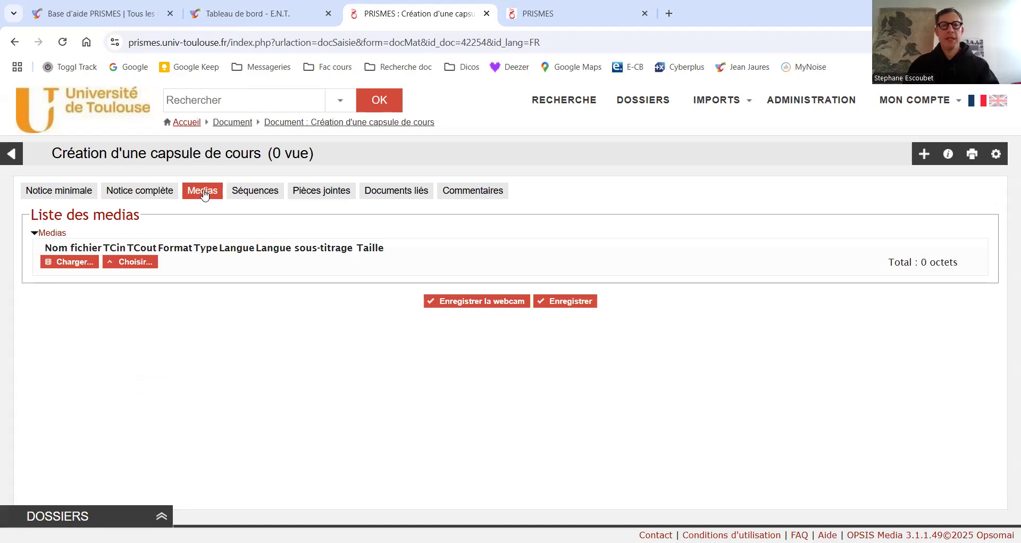
{"action": "left_click", "coordinate": [84, 266]}
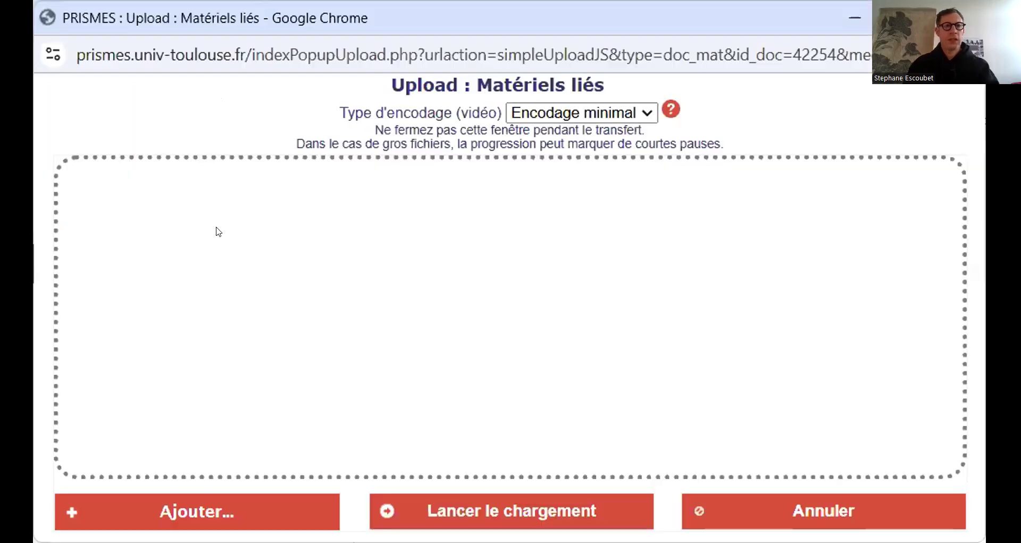
{"action": "left_click_drag", "start_coordinate": [210, 107], "coordinate": [464, 179]}
{"action": "left_click", "coordinate": [252, 57]}
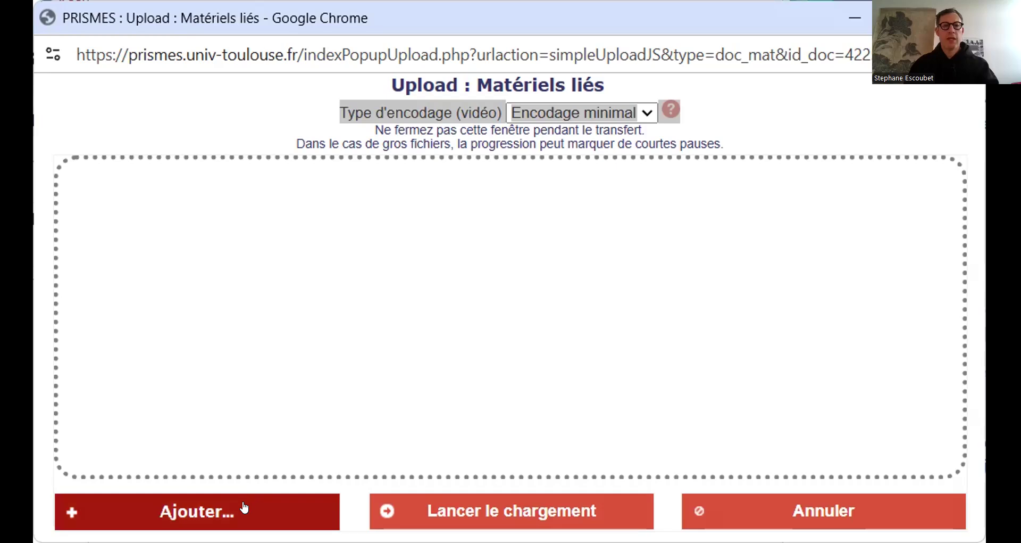
{"action": "left_click", "coordinate": [234, 515]}
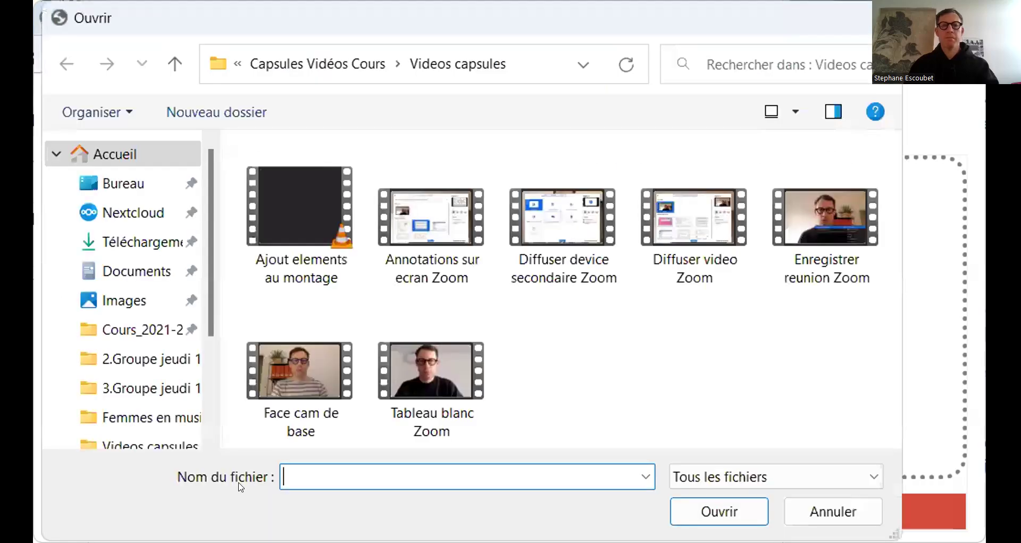
{"action": "left_click", "coordinate": [298, 372]}
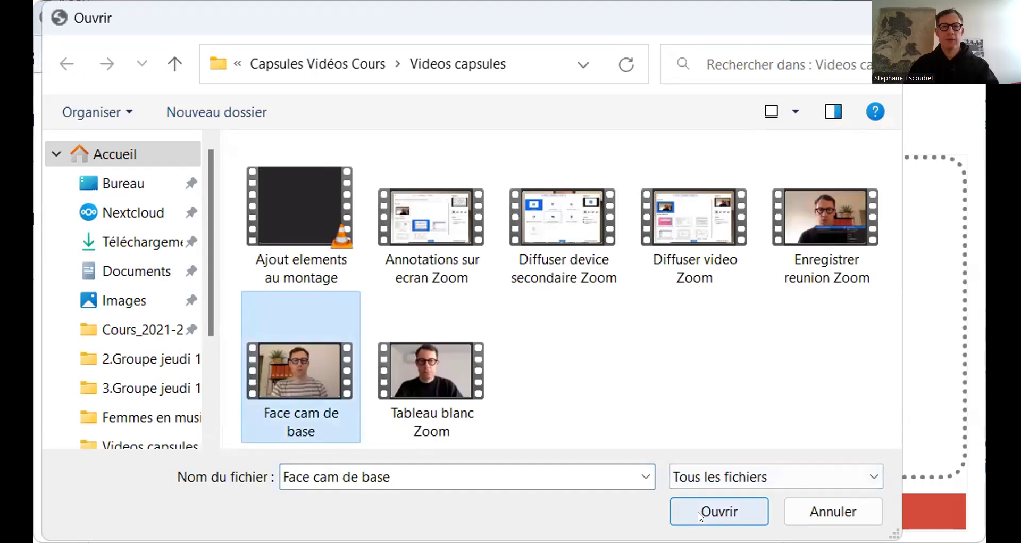
{"action": "left_click", "coordinate": [718, 511]}
{"action": "left_click", "coordinate": [535, 515]}
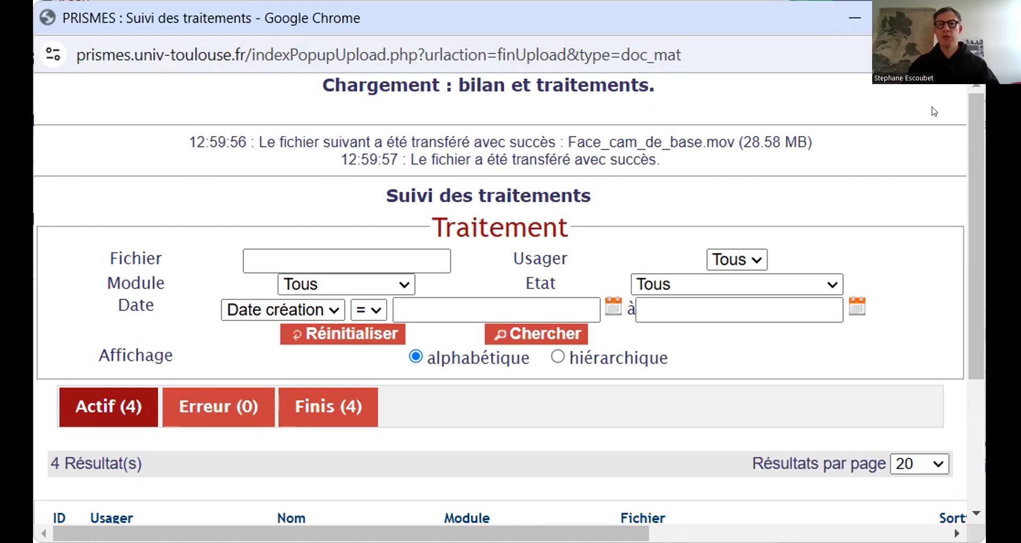
- Look through the upload's processing report and save the record's media list
{"action": "scroll", "coordinate": [814, 296], "scroll_direction": "down", "scroll_amount": 5}
{"action": "scroll", "coordinate": [814, 297], "scroll_direction": "up", "scroll_amount": 5}
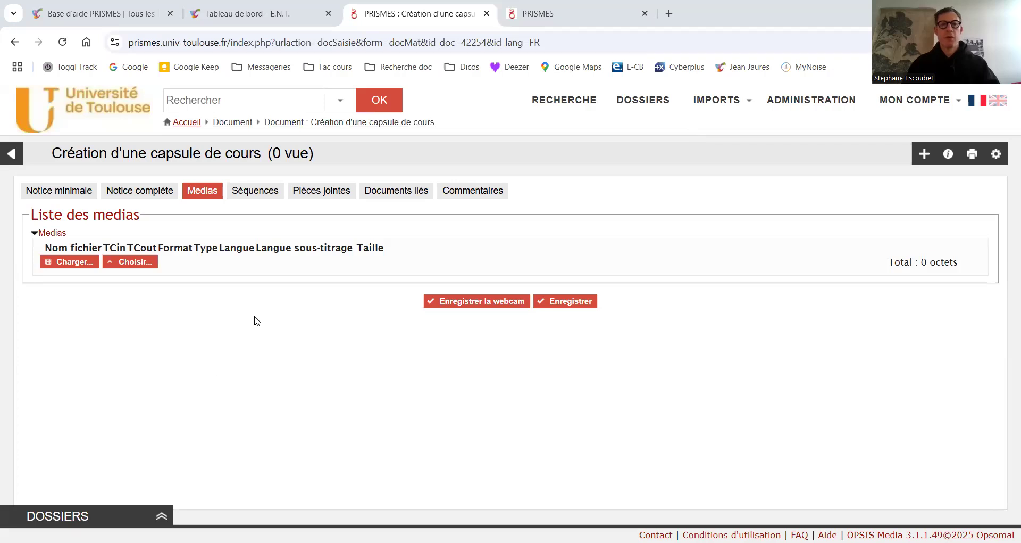
{"action": "left_click", "coordinate": [564, 305]}
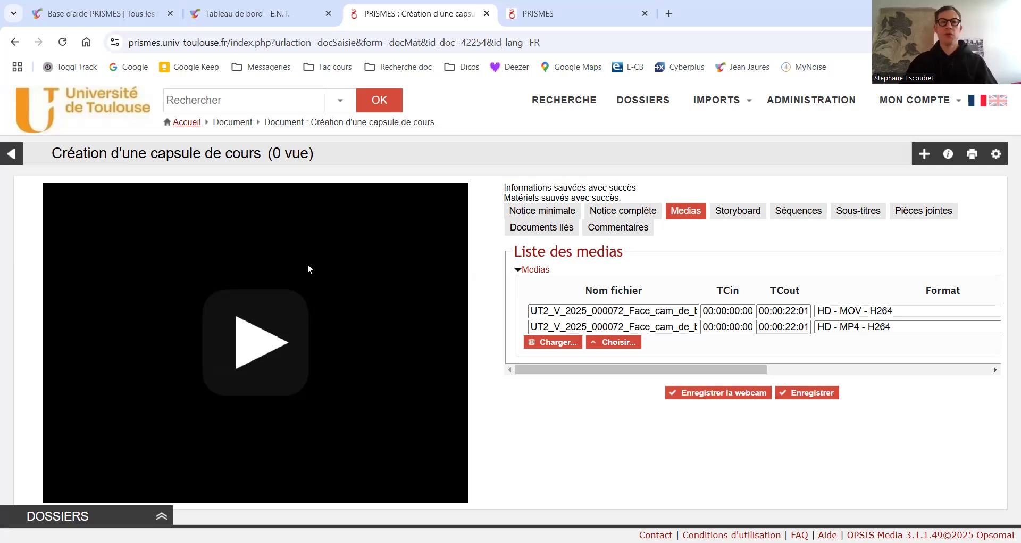
- Switch to IRIS, open the course "MU00206T Analyse 2" and turn on its editing mode
{"action": "left_click", "coordinate": [144, 18]}
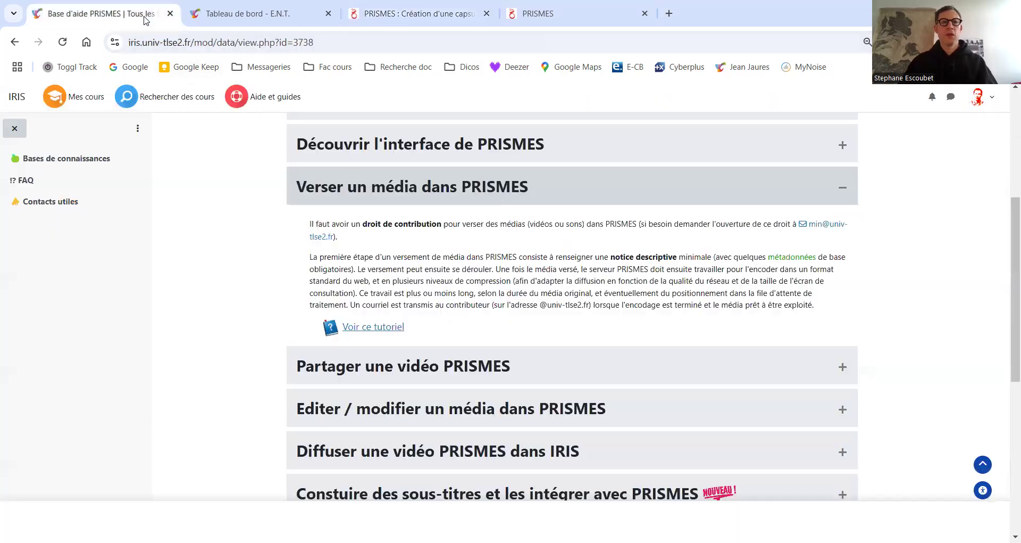
{"action": "left_click", "coordinate": [247, 75]}
{"action": "left_click", "coordinate": [80, 100]}
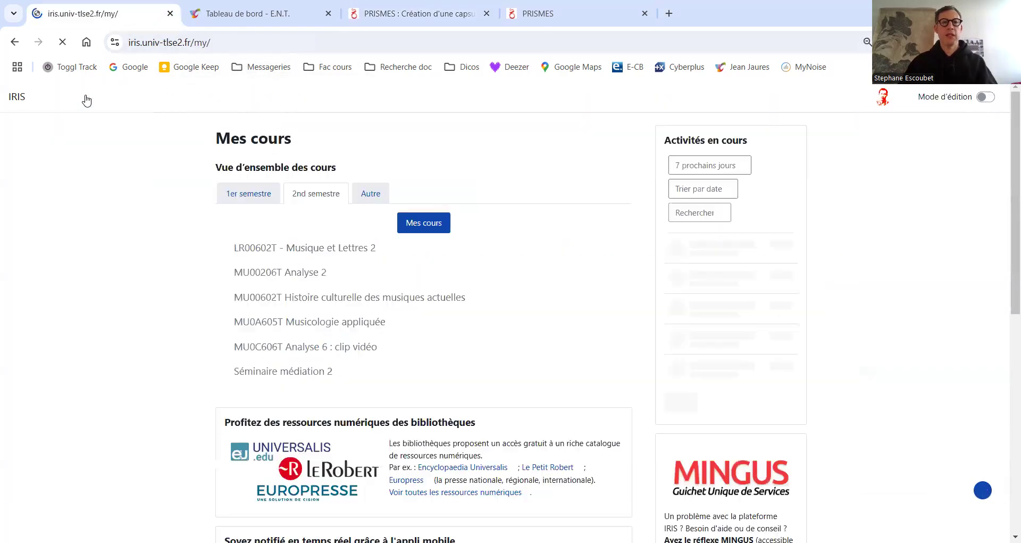
{"action": "left_click", "coordinate": [292, 273]}
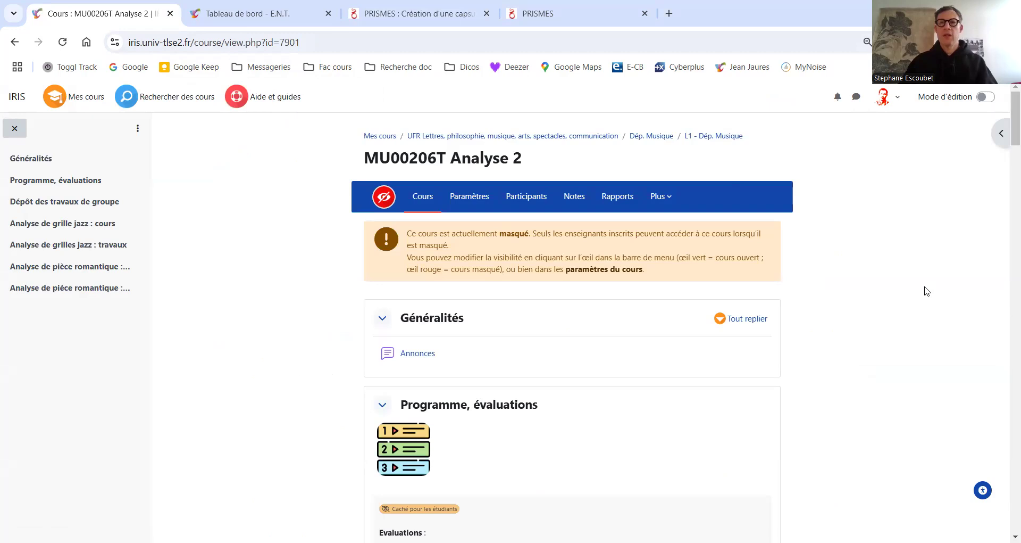
{"action": "left_click", "coordinate": [986, 97]}
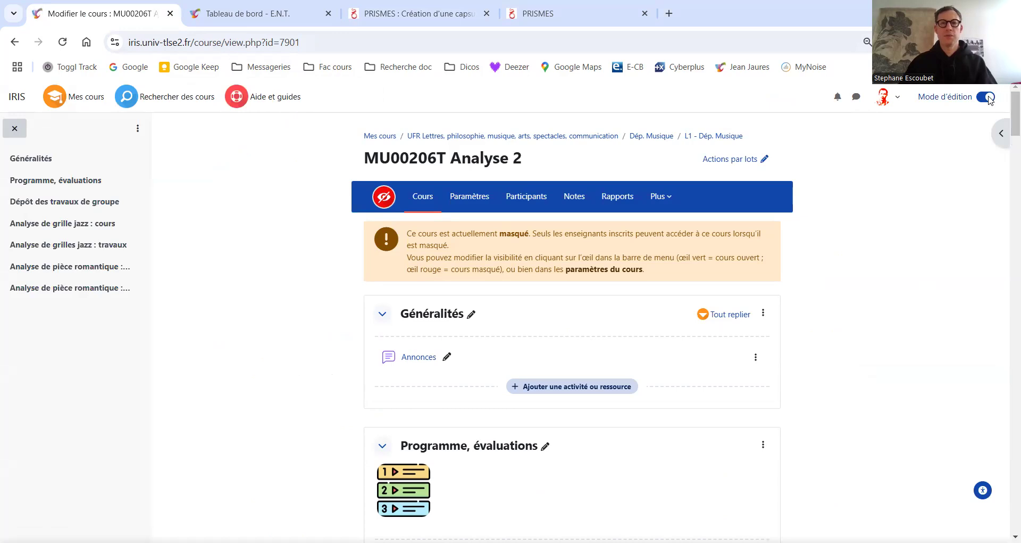
- Start adding a "Zone texte et média" resource to the course's "Généralités" section
{"action": "scroll", "coordinate": [912, 162], "scroll_direction": "down", "scroll_amount": 4}
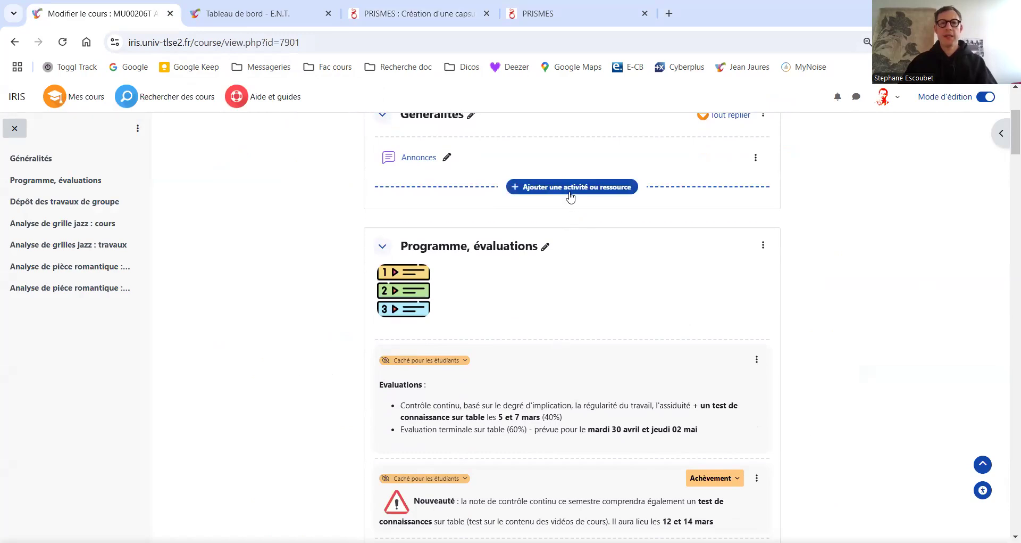
{"action": "left_click", "coordinate": [561, 187]}
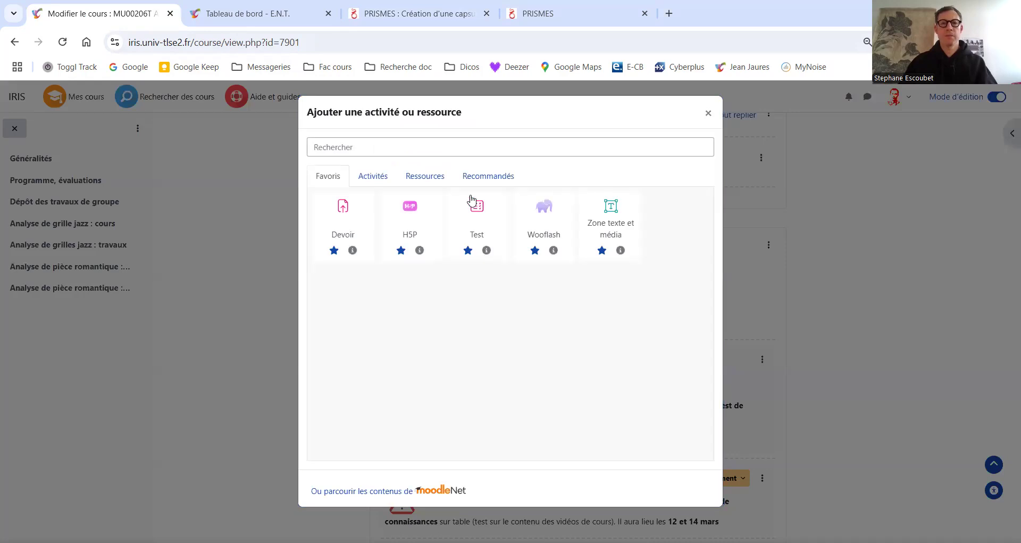
{"action": "left_click", "coordinate": [443, 178]}
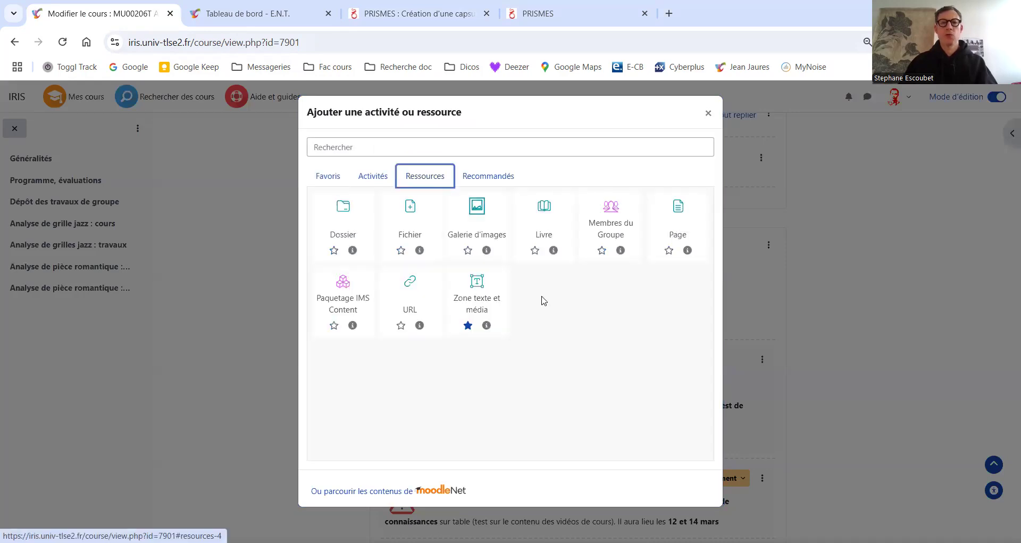
{"action": "left_click", "coordinate": [477, 298]}
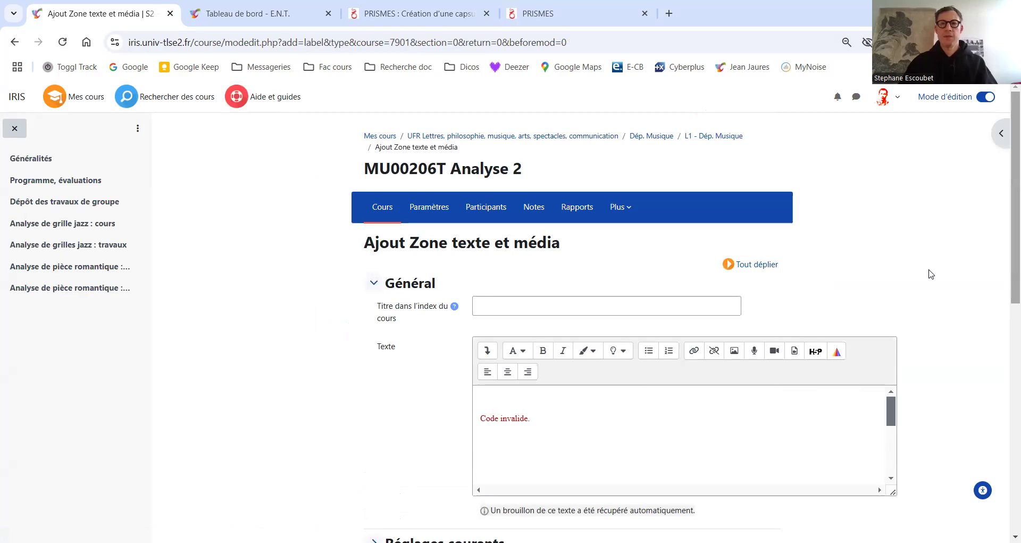
{"action": "scroll", "coordinate": [626, 271], "scroll_direction": "down", "scroll_amount": 1}
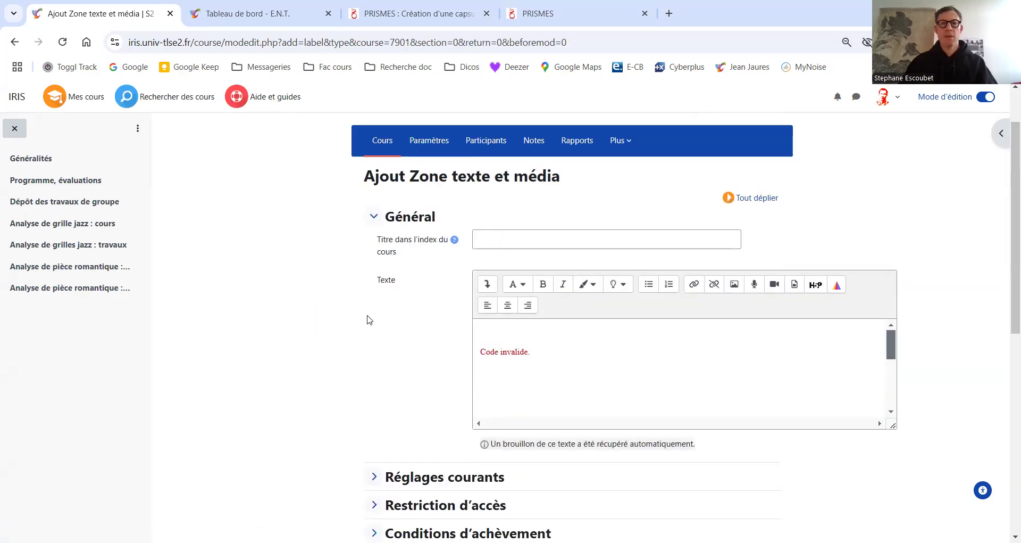
{"action": "scroll", "coordinate": [367, 319], "scroll_direction": "down", "scroll_amount": 1}
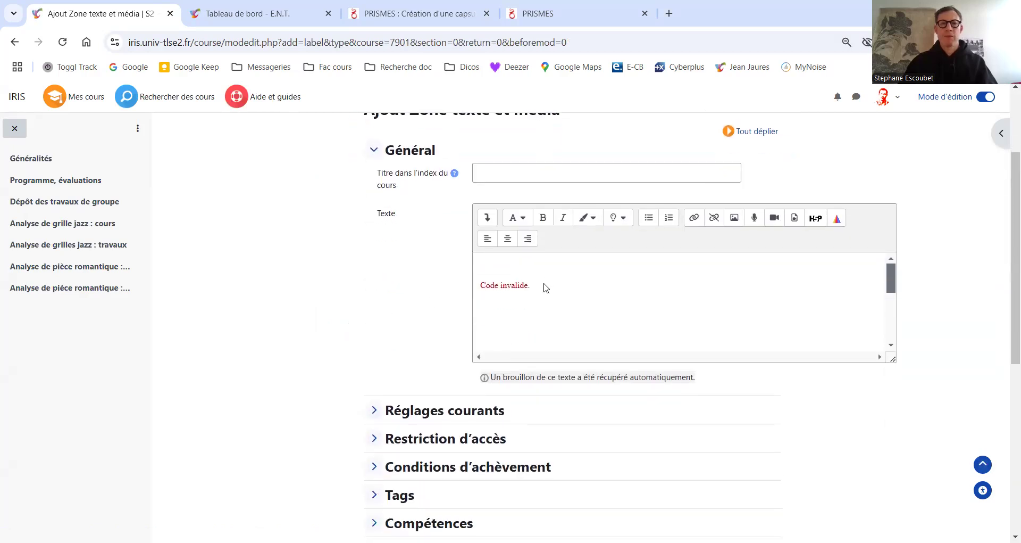
- Reload the resource form, show the Texte field's HTML source and cut out the leftover iframe code below the empty paragraph
{"action": "left_click", "coordinate": [62, 42]}
{"action": "scroll", "coordinate": [613, 335], "scroll_direction": "down", "scroll_amount": 3}
{"action": "scroll", "coordinate": [851, 375], "scroll_direction": "up", "scroll_amount": 1}
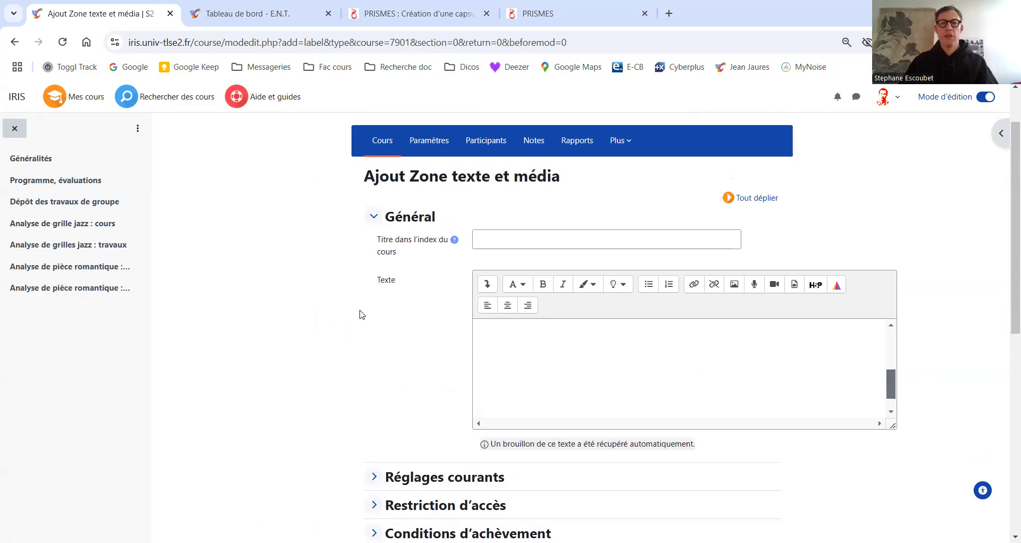
{"action": "left_click", "coordinate": [488, 288]}
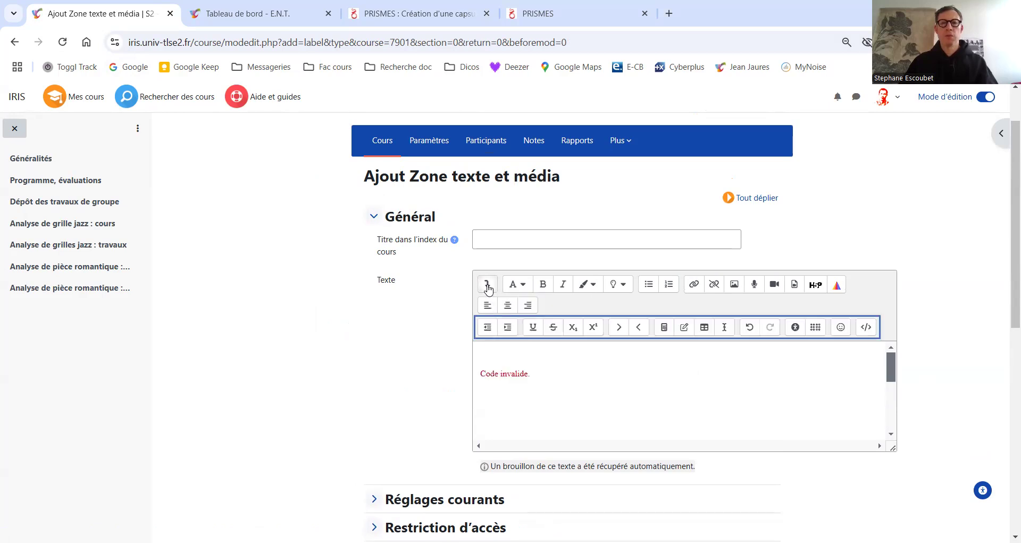
{"action": "scroll", "coordinate": [417, 341], "scroll_direction": "down", "scroll_amount": 1}
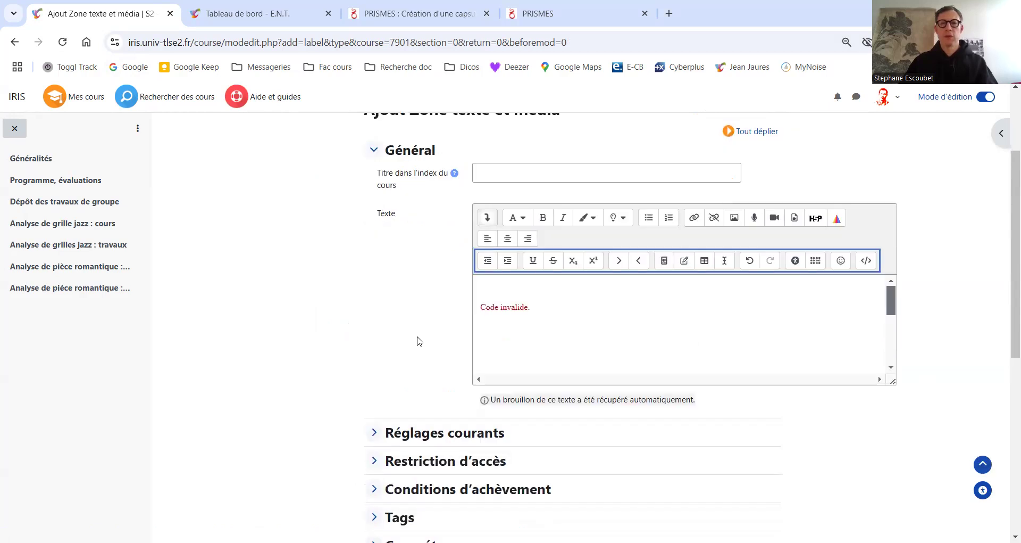
{"action": "left_click", "coordinate": [864, 262]}
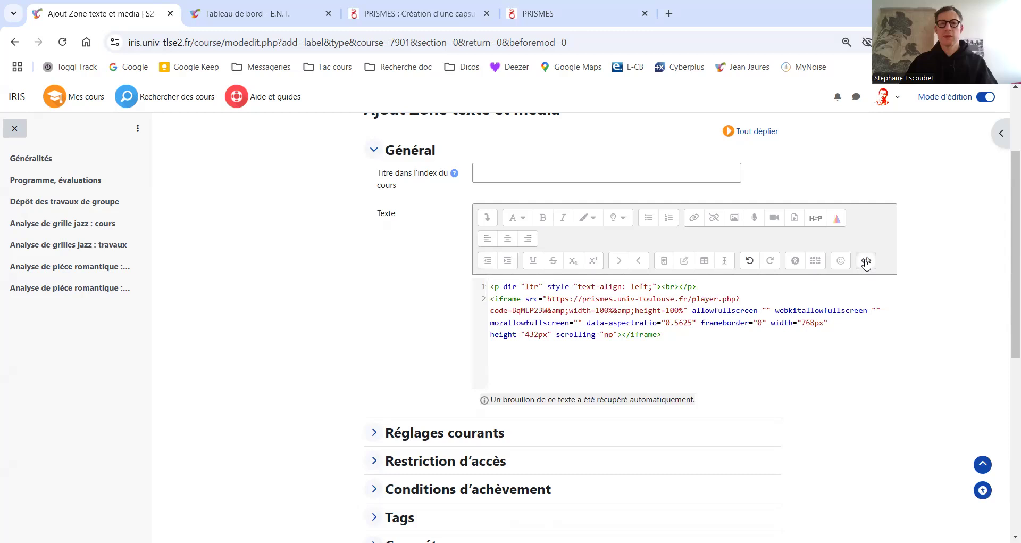
{"action": "left_click_drag", "start_coordinate": [674, 335], "coordinate": [492, 299]}
{"action": "key", "text": "ctrl+x"}
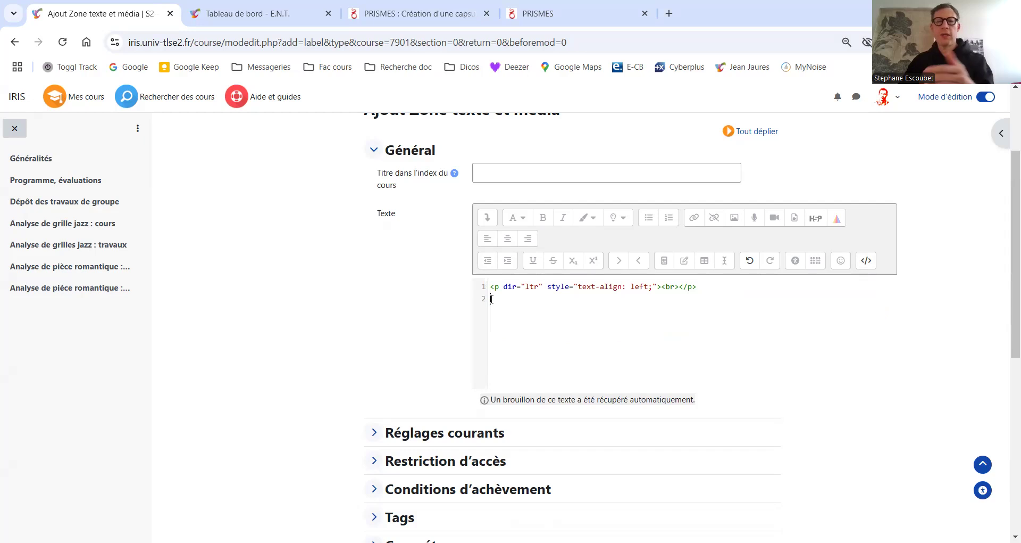
- Switch to PRISMES, list your own contributions and open the record "Création d'une capsule de cours" for editing
{"action": "left_click", "coordinate": [207, 18]}
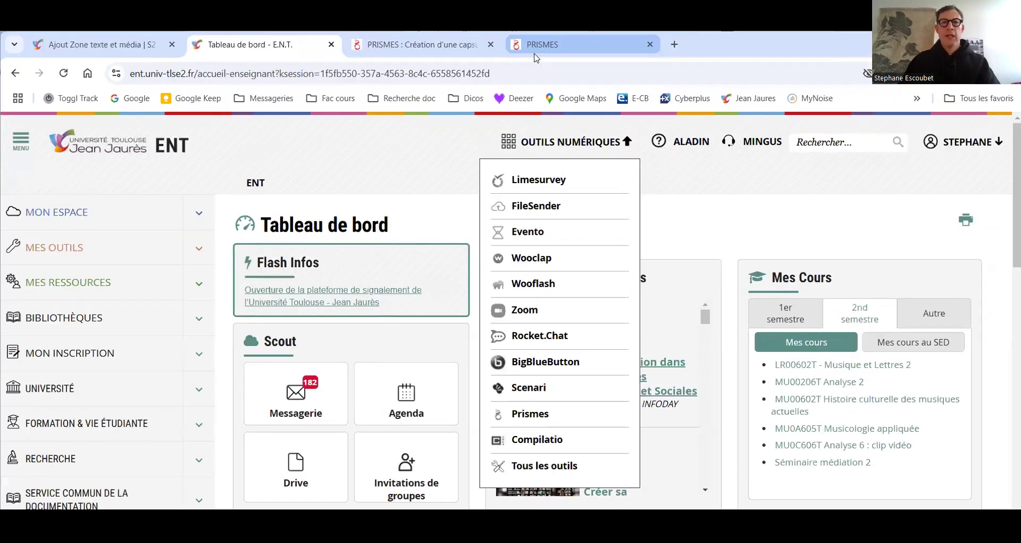
{"action": "left_click", "coordinate": [534, 20]}
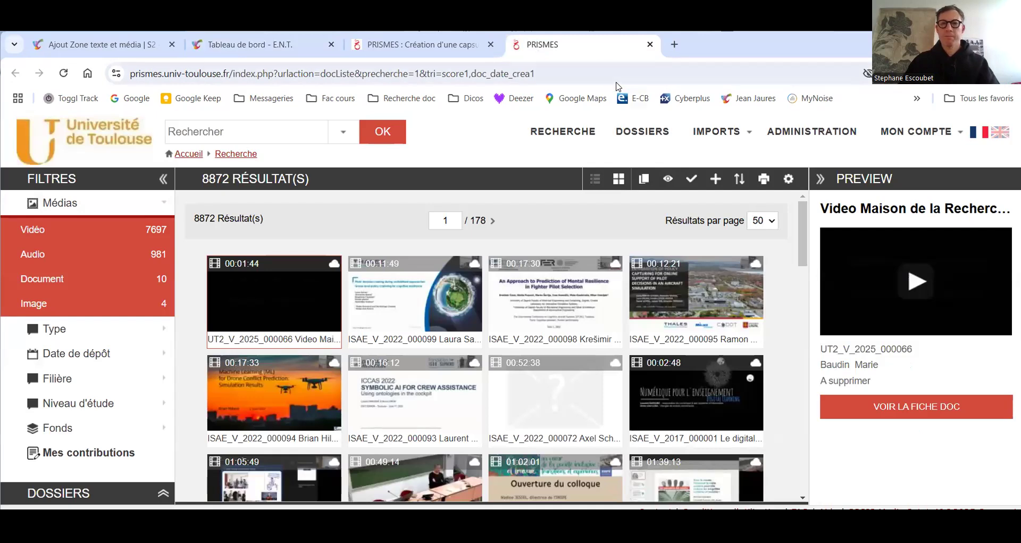
{"action": "left_click", "coordinate": [89, 454]}
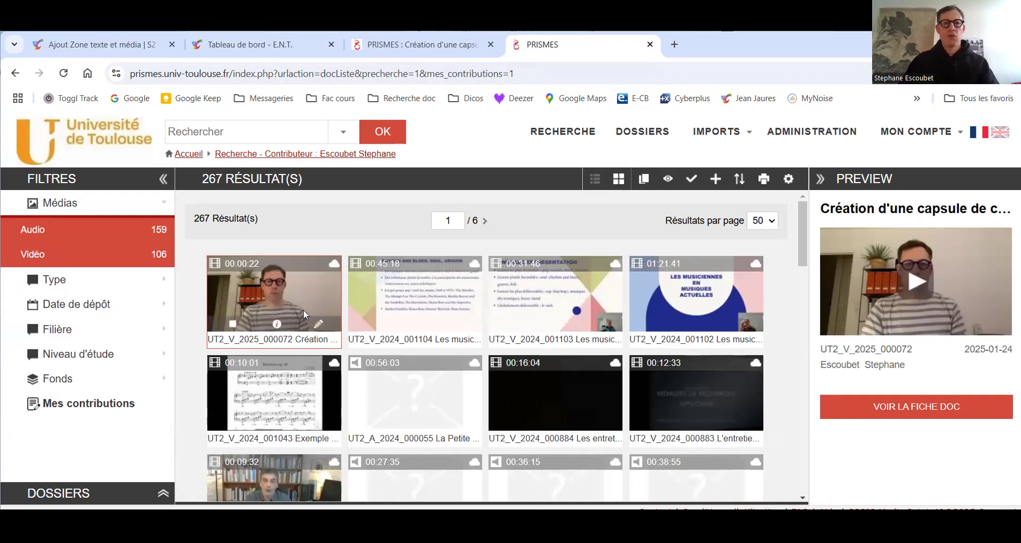
{"action": "mouse_move", "coordinate": [303, 310]}
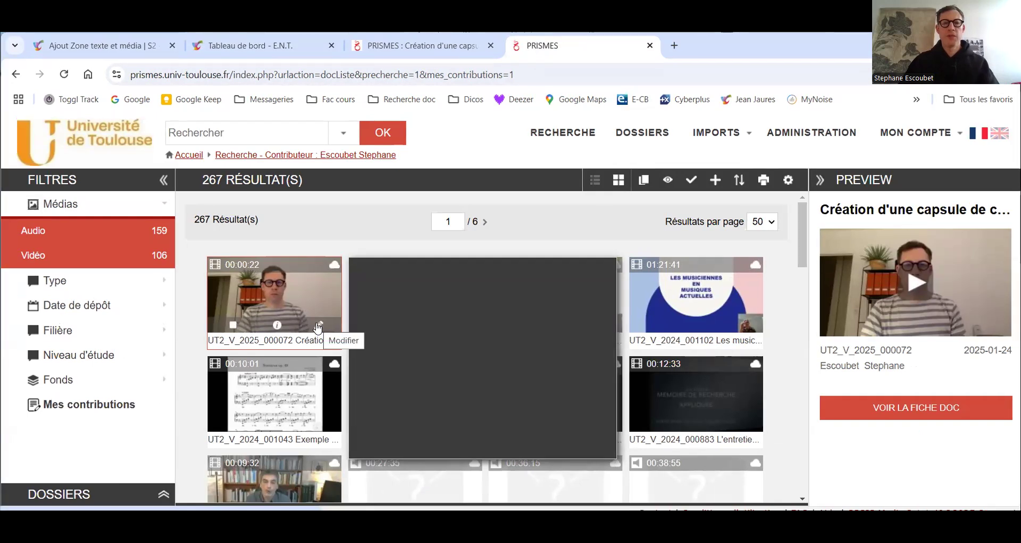
{"action": "left_click", "coordinate": [318, 326]}
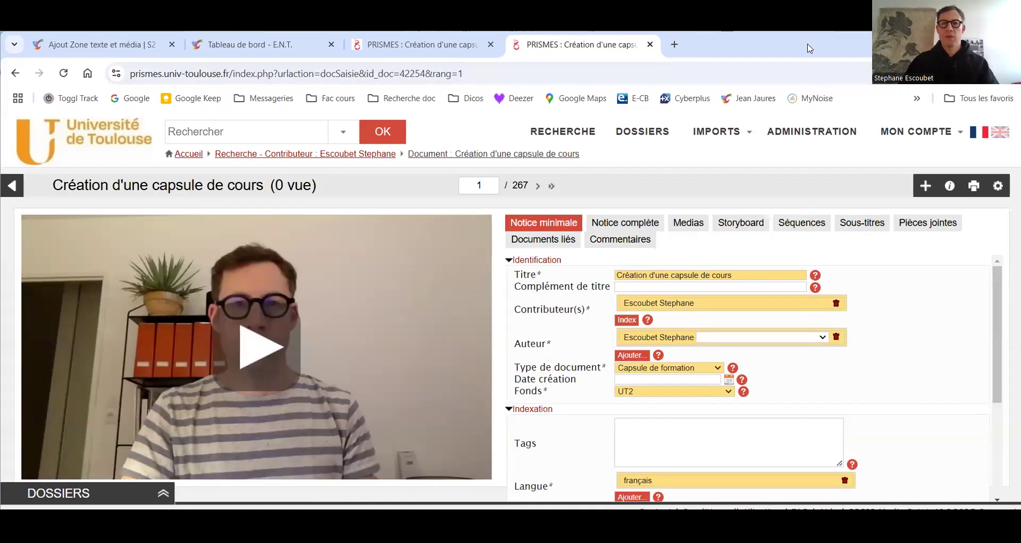
- Open the record's sharing options, compare the link and player types, and copy the iframe code of the type "avancé"
{"action": "left_click", "coordinate": [997, 189]}
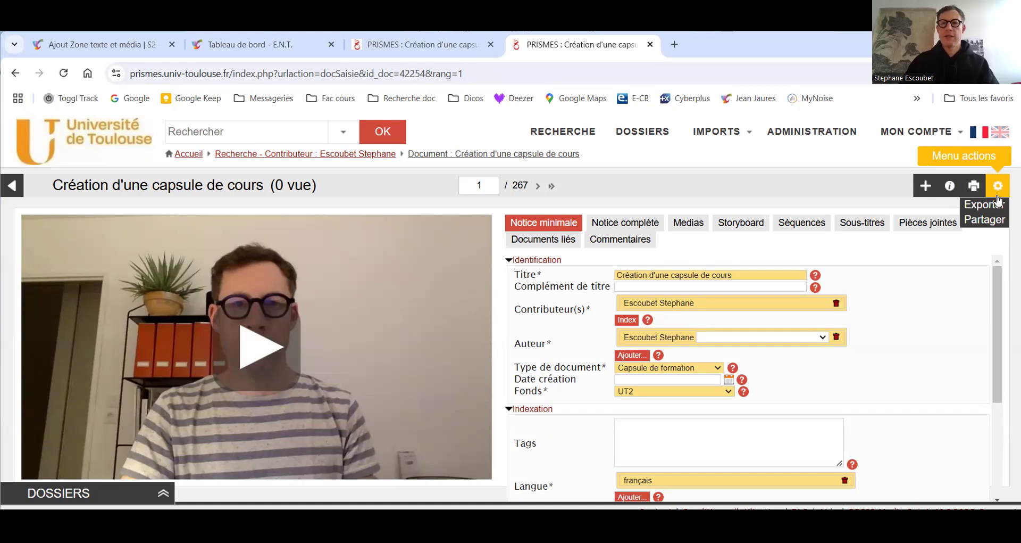
{"action": "left_click", "coordinate": [995, 220]}
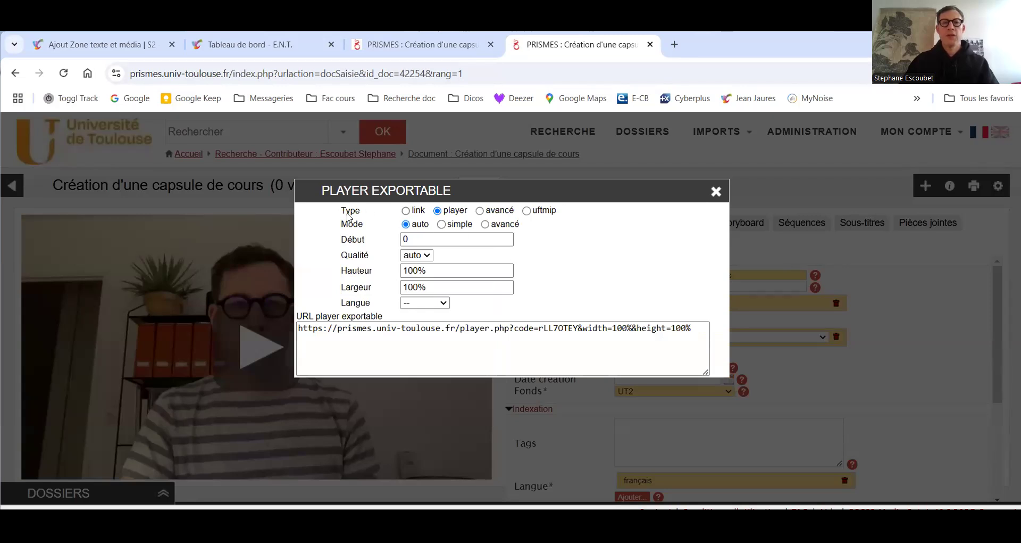
{"action": "left_click", "coordinate": [405, 212]}
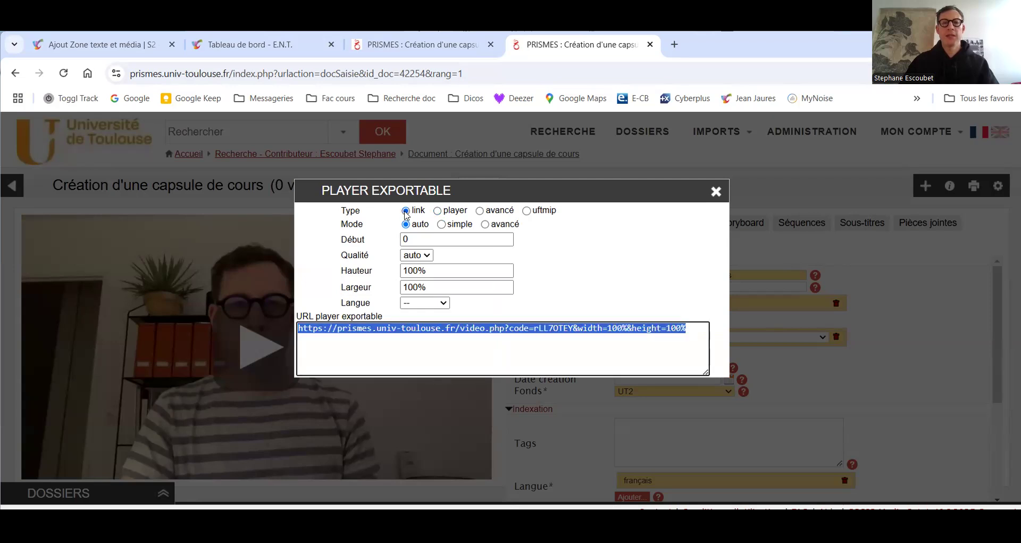
{"action": "left_click", "coordinate": [437, 211]}
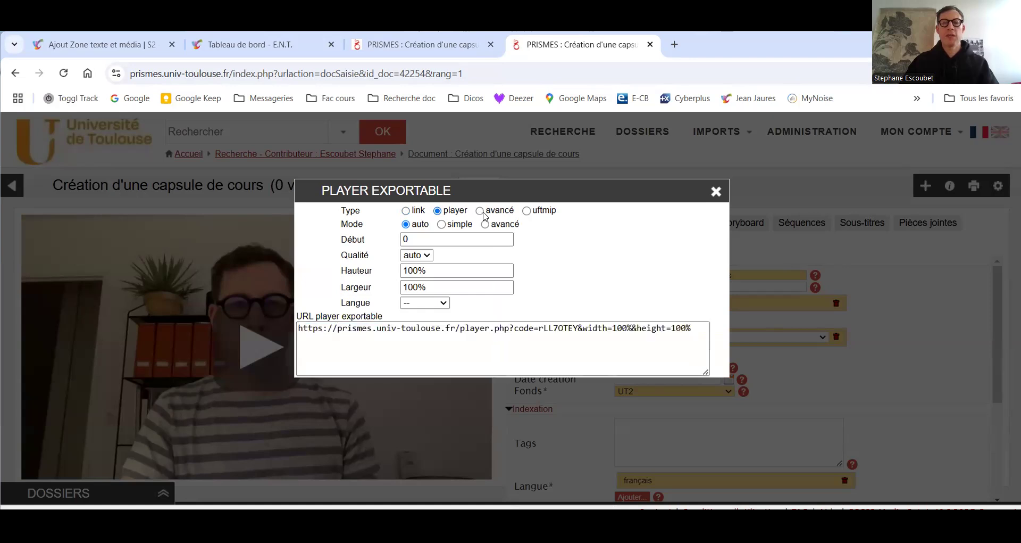
{"action": "left_click", "coordinate": [480, 211]}
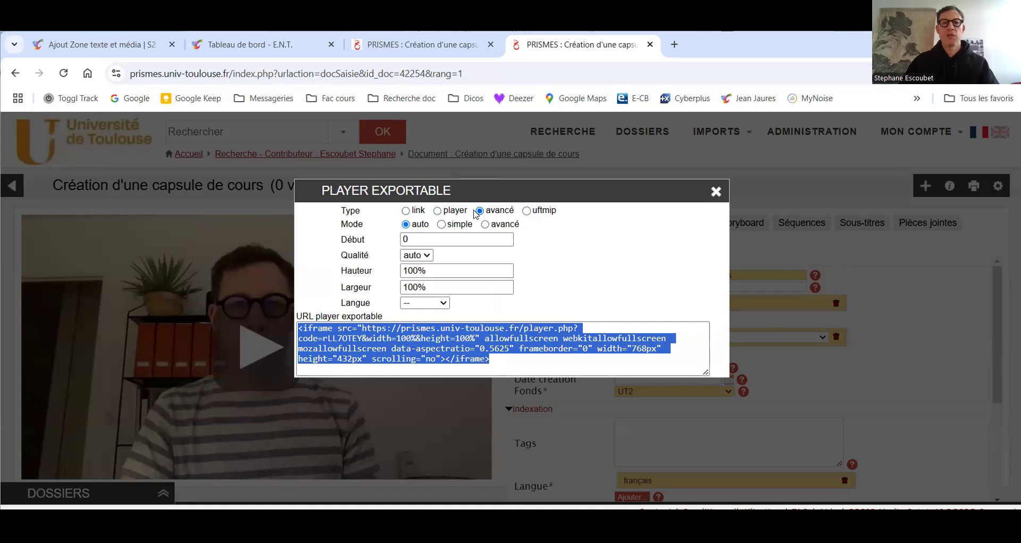
{"action": "left_click", "coordinate": [437, 211]}
{"action": "left_click", "coordinate": [480, 211]}
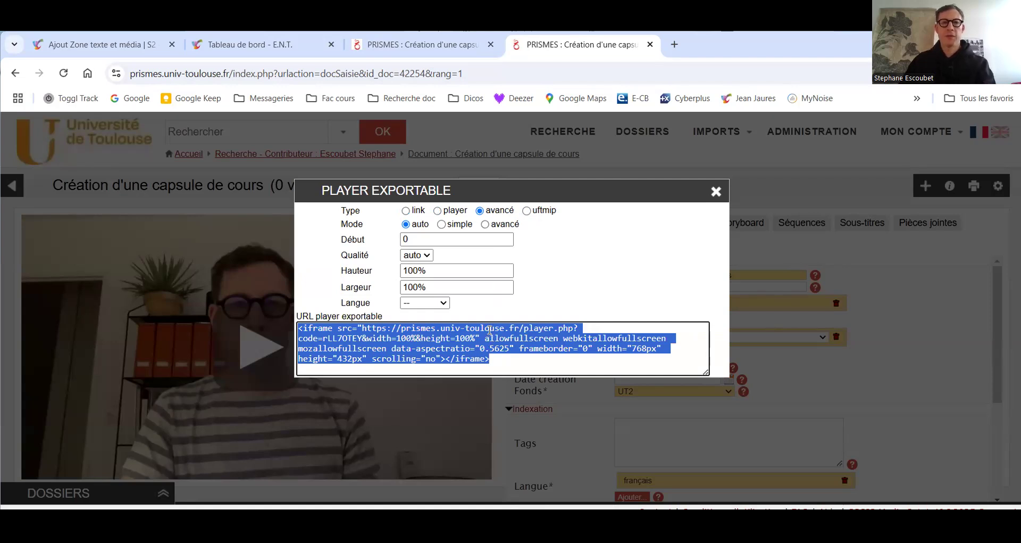
- Switch back to IRIS and paste the copied iframe code on line 2 of the Texte field's HTML source
{"action": "left_click", "coordinate": [116, 49]}
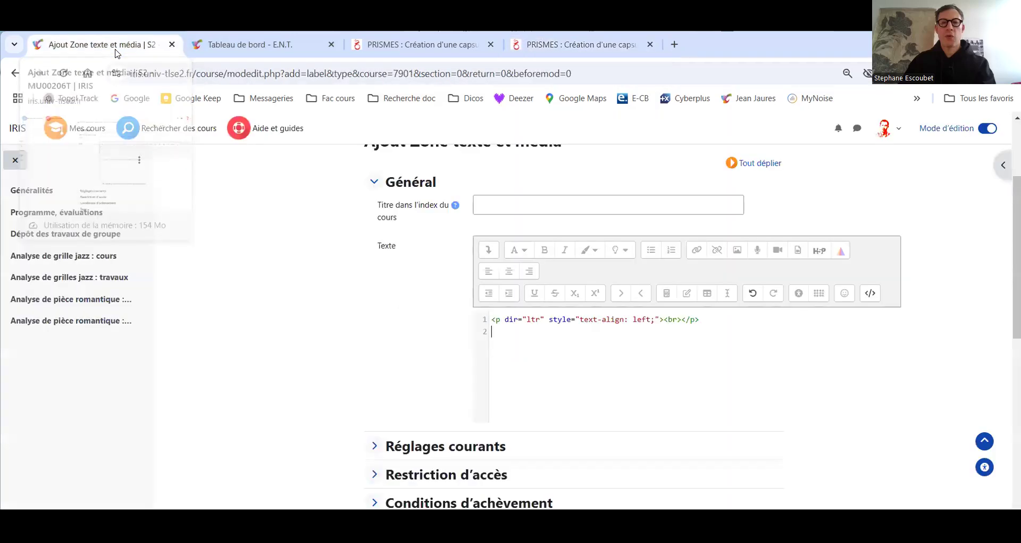
{"action": "left_click", "coordinate": [724, 354]}
{"action": "key", "text": "ctrl+v"}
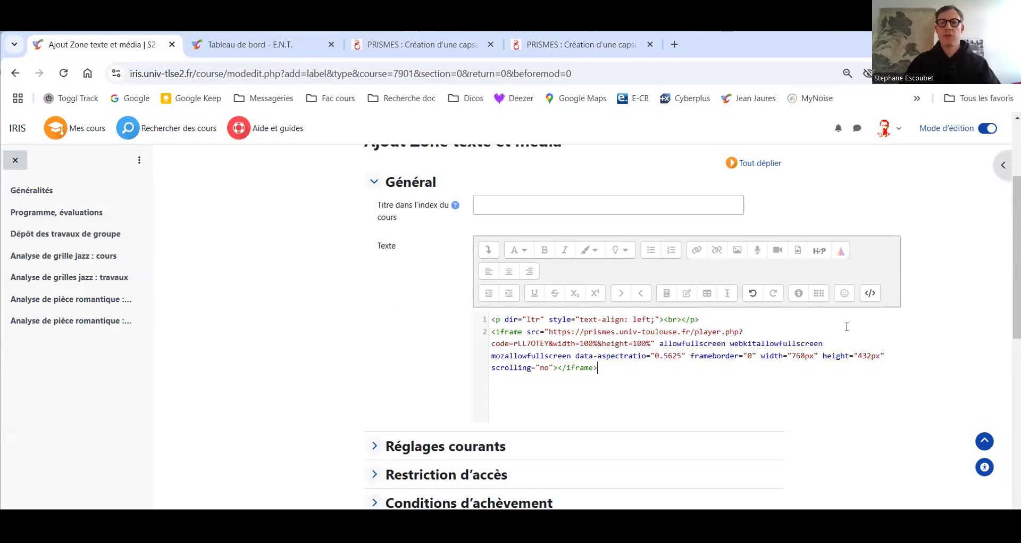
- Save the text and media resource, return to the course and check the embedded video in the "Généralités" section
{"action": "scroll", "coordinate": [931, 293], "scroll_direction": "down", "scroll_amount": 4}
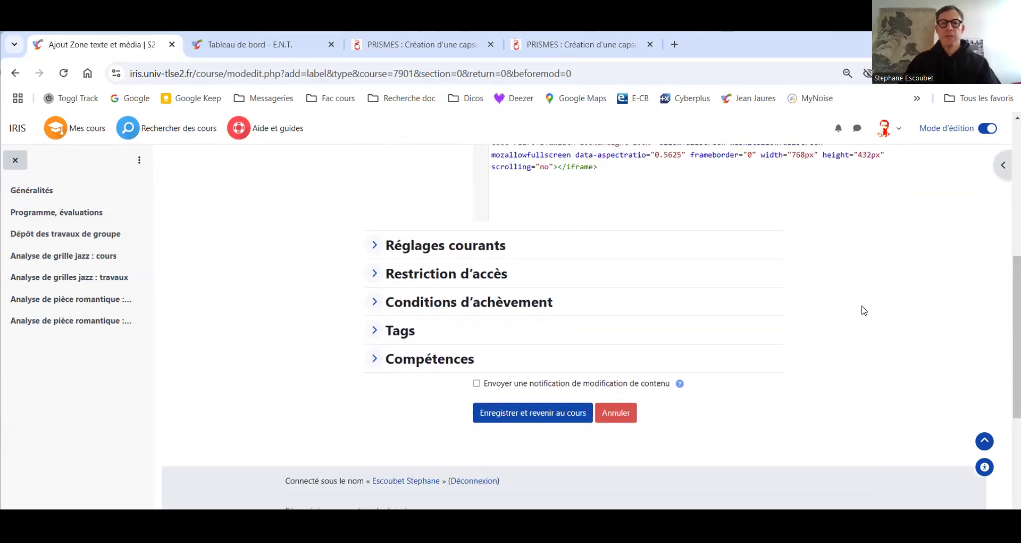
{"action": "scroll", "coordinate": [864, 310], "scroll_direction": "down", "scroll_amount": 2}
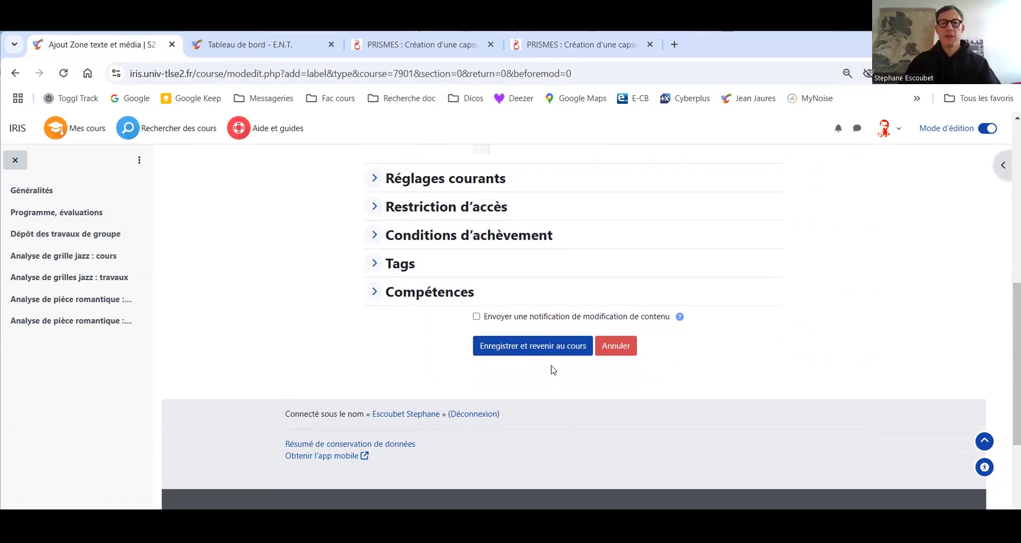
{"action": "left_click", "coordinate": [550, 353]}
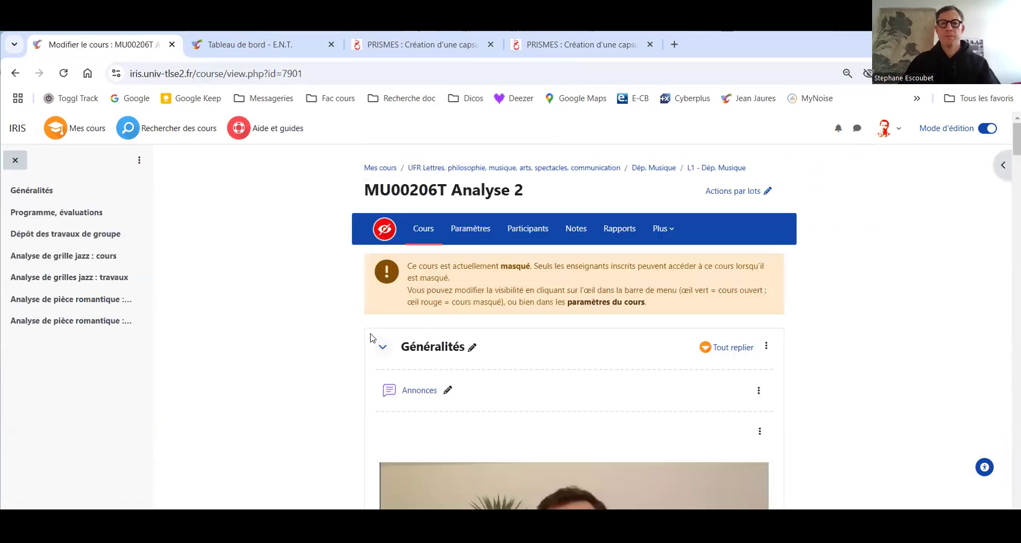
{"action": "scroll", "coordinate": [885, 260], "scroll_direction": "down", "scroll_amount": 5}
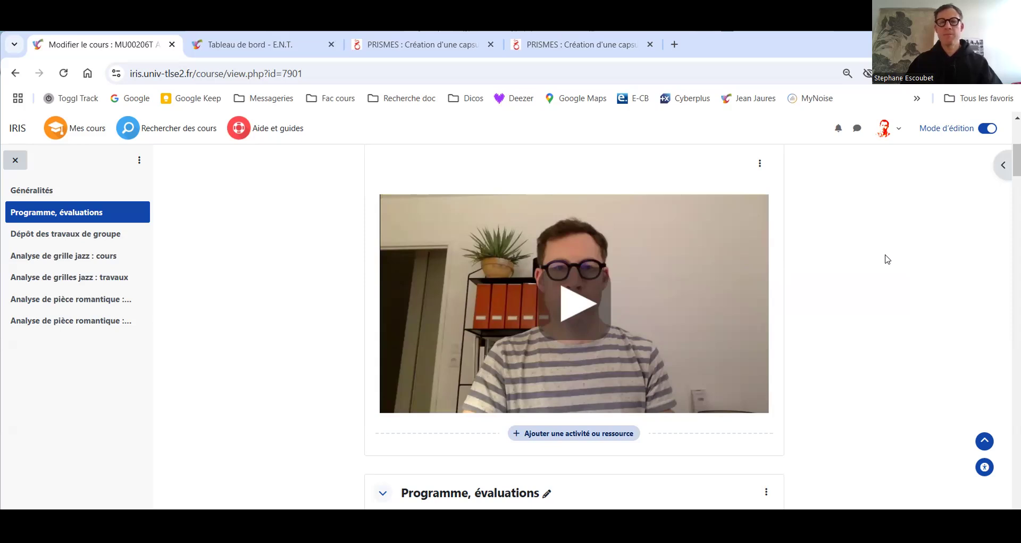
{"action": "scroll", "coordinate": [864, 290], "scroll_direction": "up", "scroll_amount": 1}
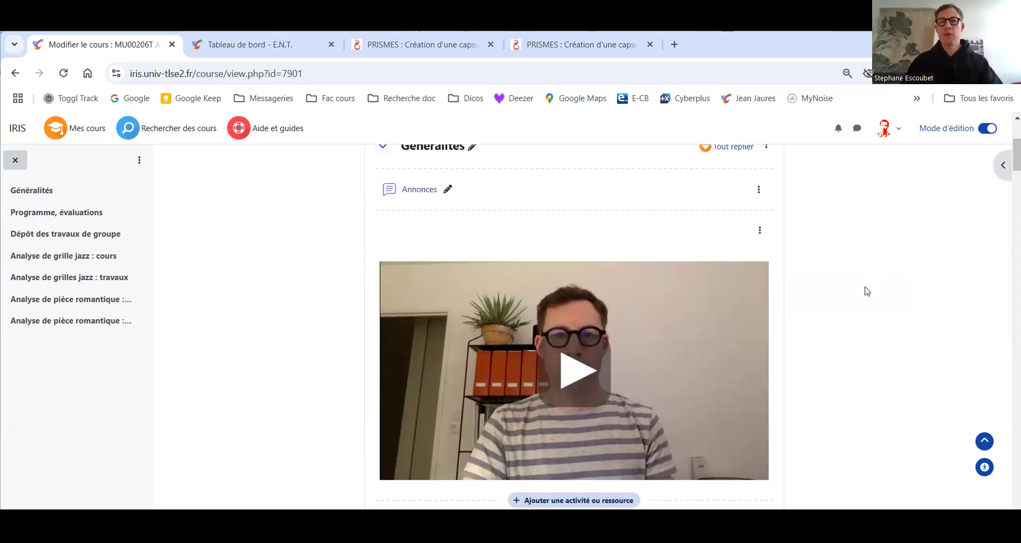